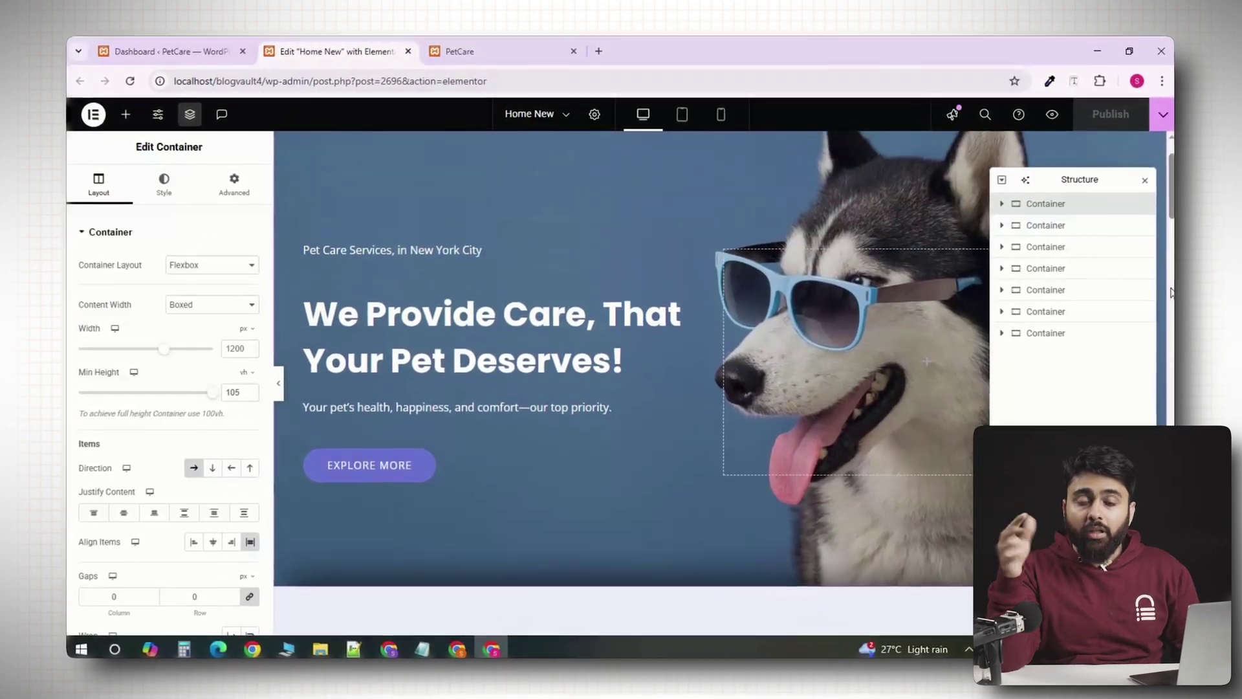
{"action": "scroll", "coordinate": [1171, 293], "scroll_direction": "up", "scroll_amount": 2}
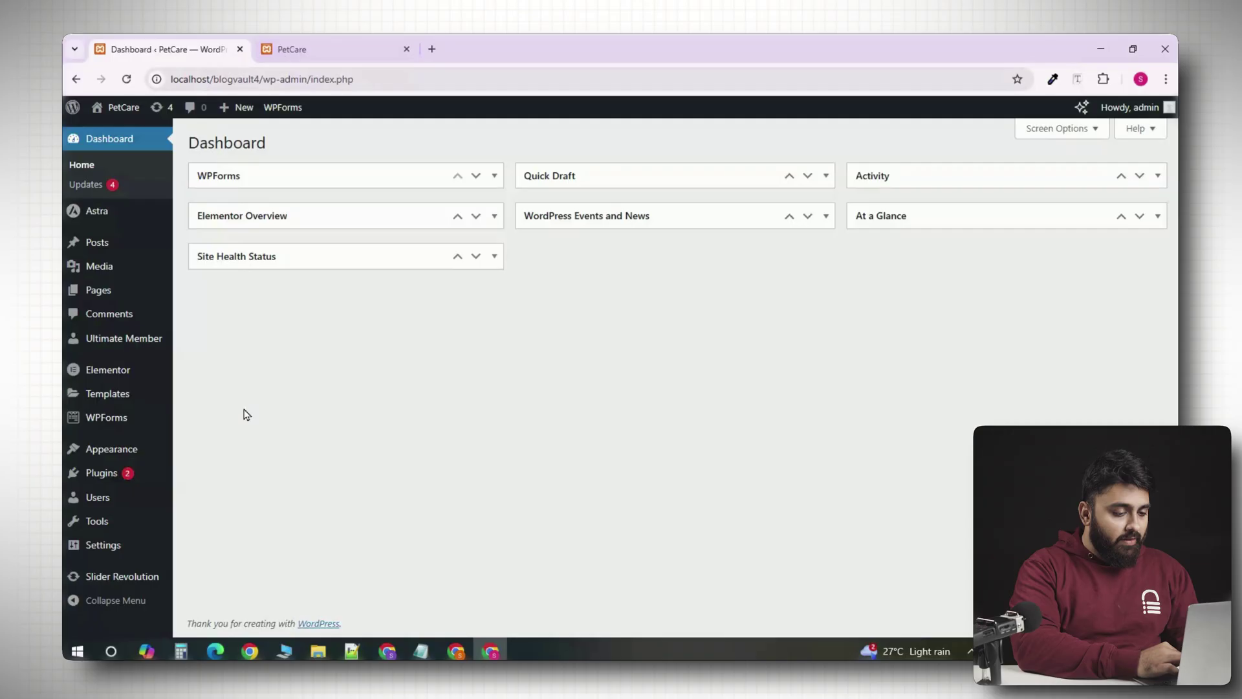
Set Additional Custom Breakpoints to Active in Elementor's Features settings and save.
{"action": "mouse_move", "coordinate": [115, 373]}
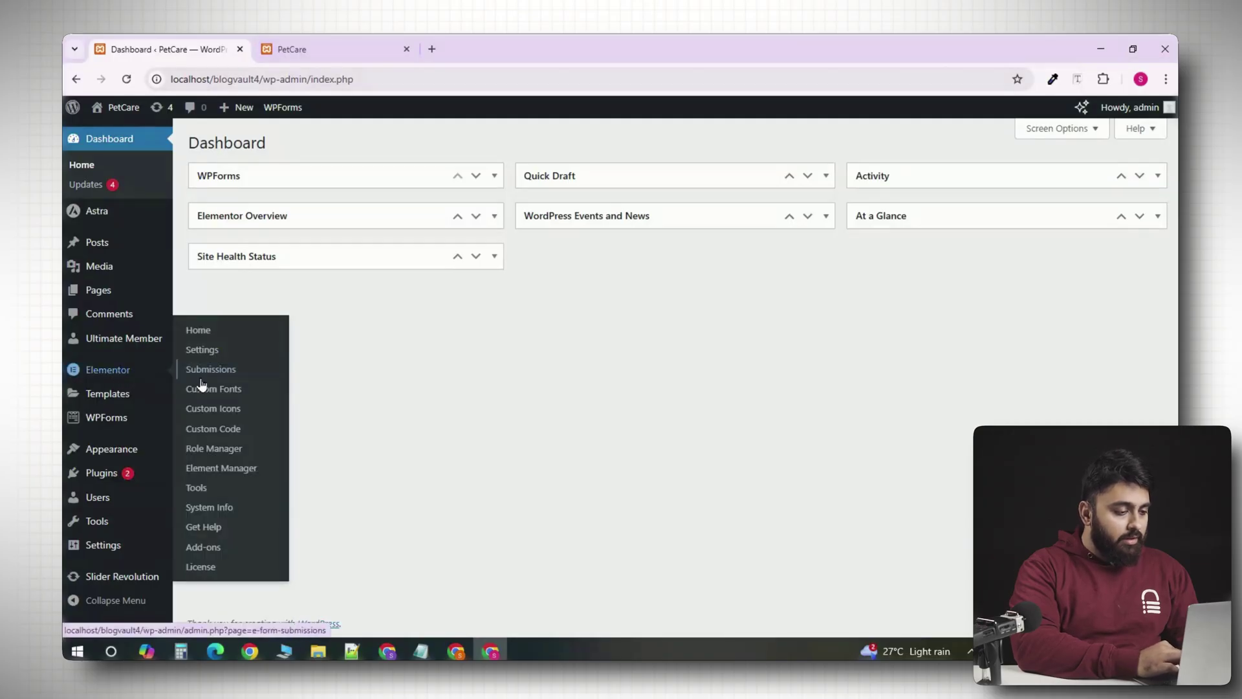
{"action": "left_click", "coordinate": [206, 351]}
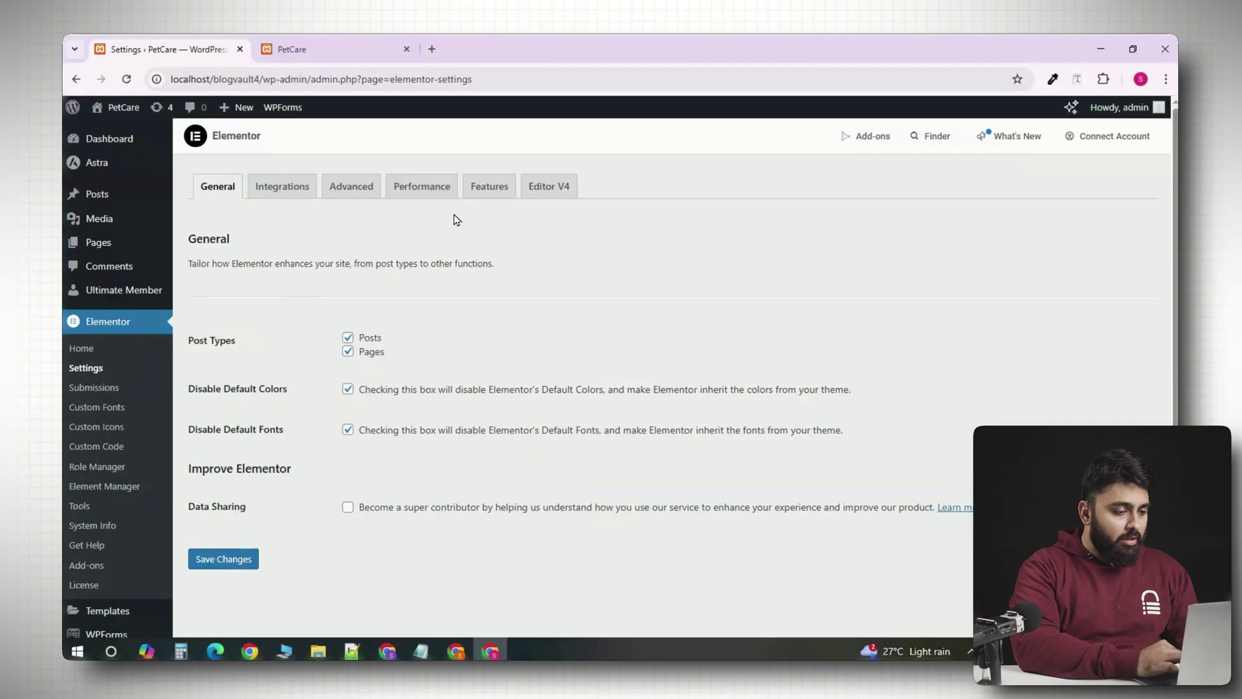
{"action": "left_click", "coordinate": [476, 198]}
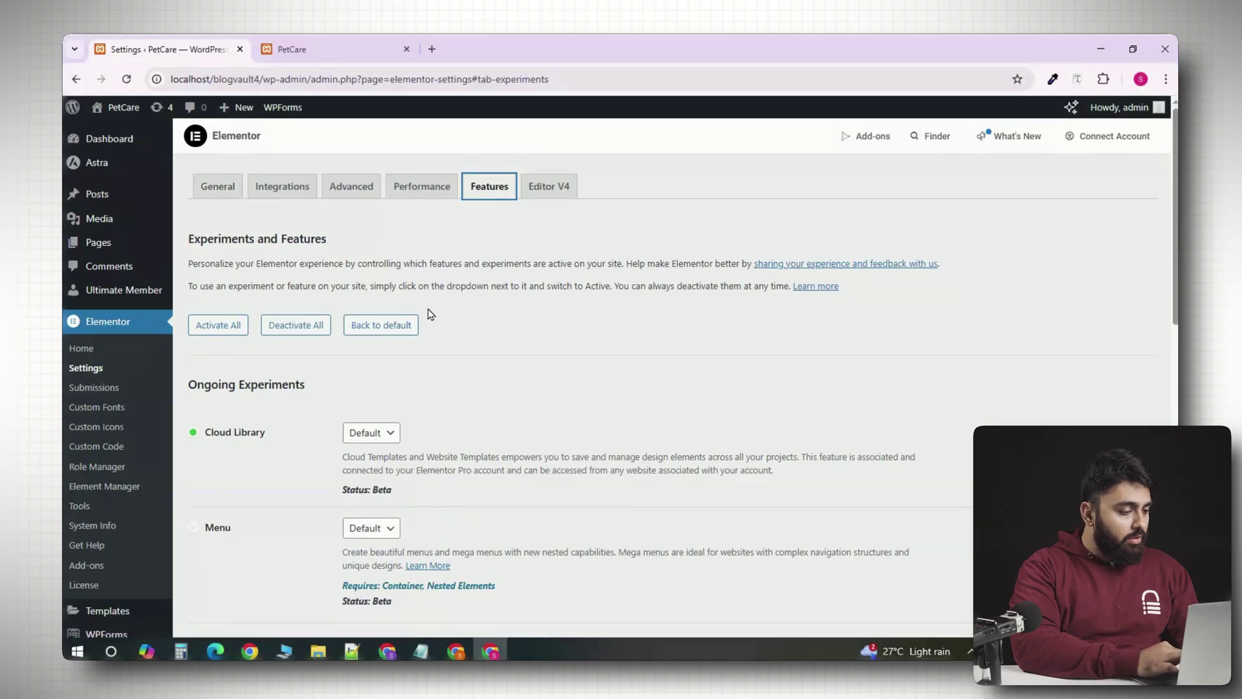
{"action": "scroll", "coordinate": [419, 316], "scroll_direction": "down", "scroll_amount": 4}
{"action": "scroll", "coordinate": [323, 385], "scroll_direction": "down", "scroll_amount": 2}
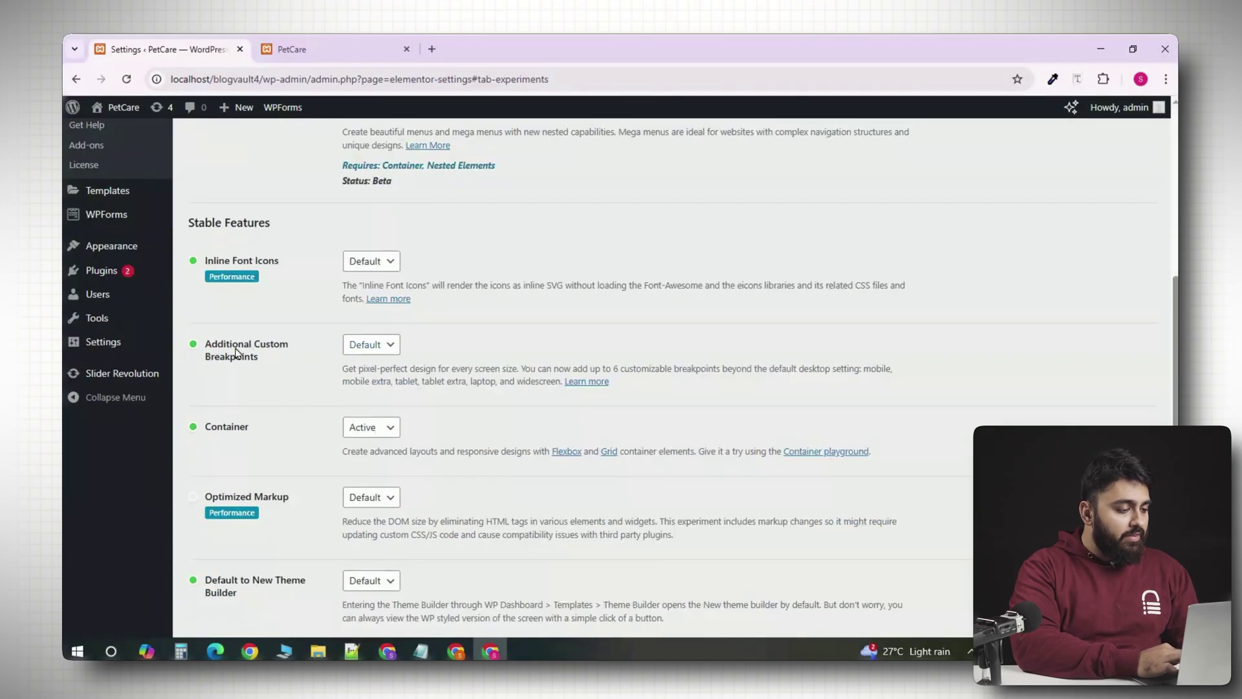
{"action": "left_click", "coordinate": [386, 347]}
{"action": "left_click", "coordinate": [378, 384]}
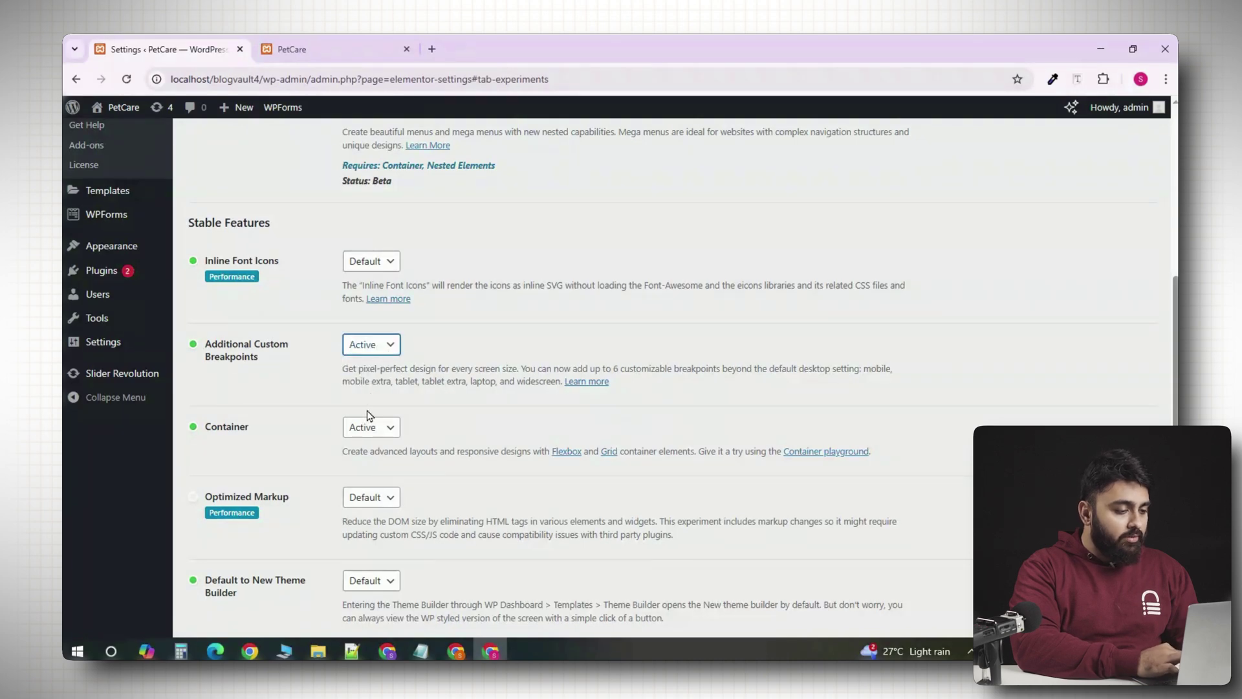
{"action": "scroll", "coordinate": [369, 453], "scroll_direction": "down", "scroll_amount": 4}
{"action": "scroll", "coordinate": [311, 505], "scroll_direction": "down", "scroll_amount": 1}
{"action": "left_click", "coordinate": [234, 567]}
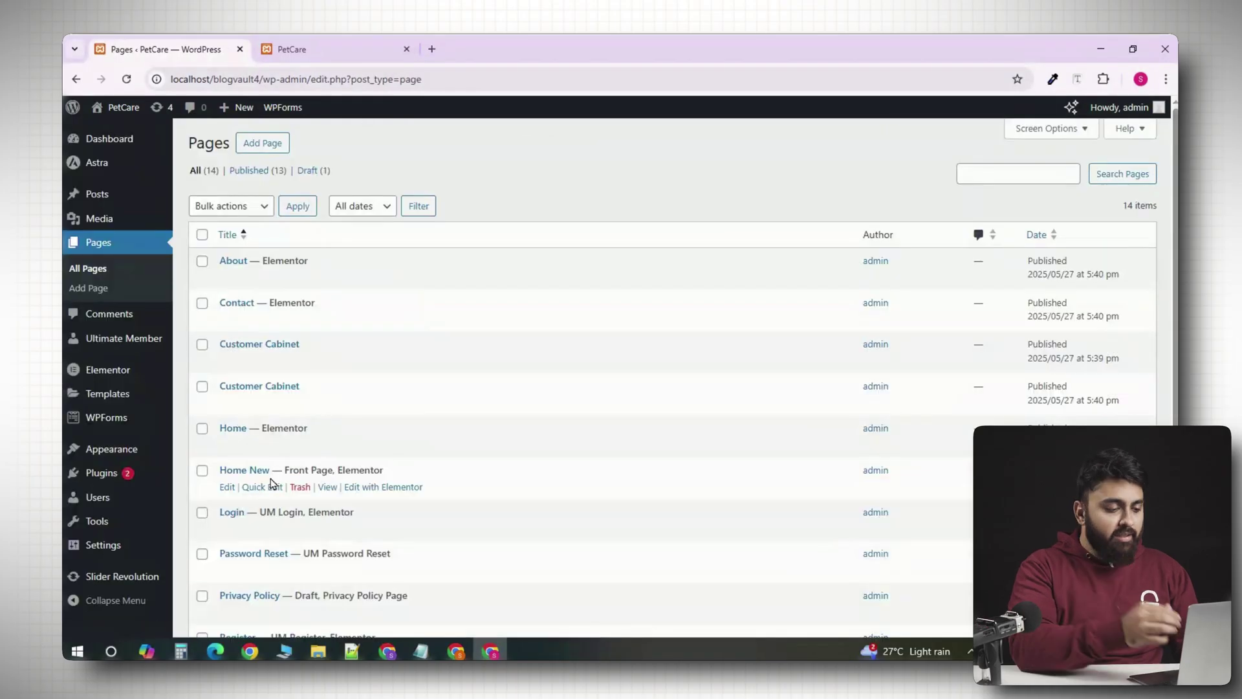
Open Home New in the Elementor editor in a new tab and show its Site Settings.
{"action": "right_click", "coordinate": [375, 495]}
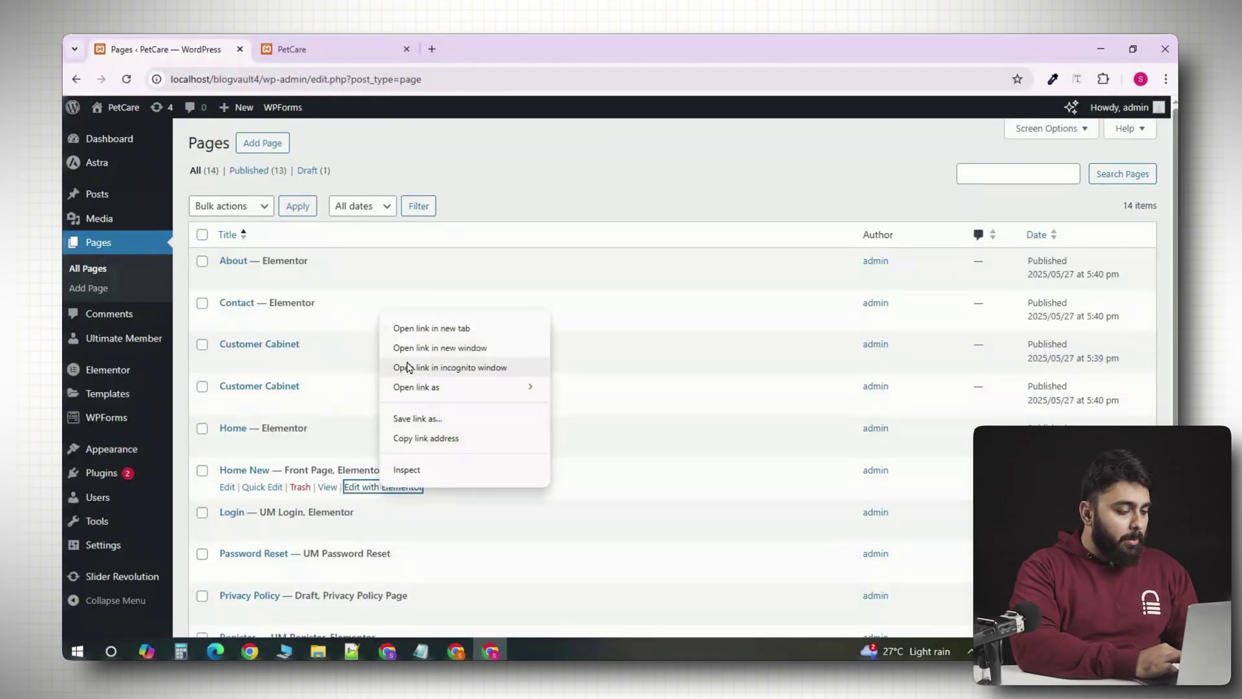
{"action": "left_click", "coordinate": [414, 338]}
{"action": "key", "text": "ctrl+Tab"}
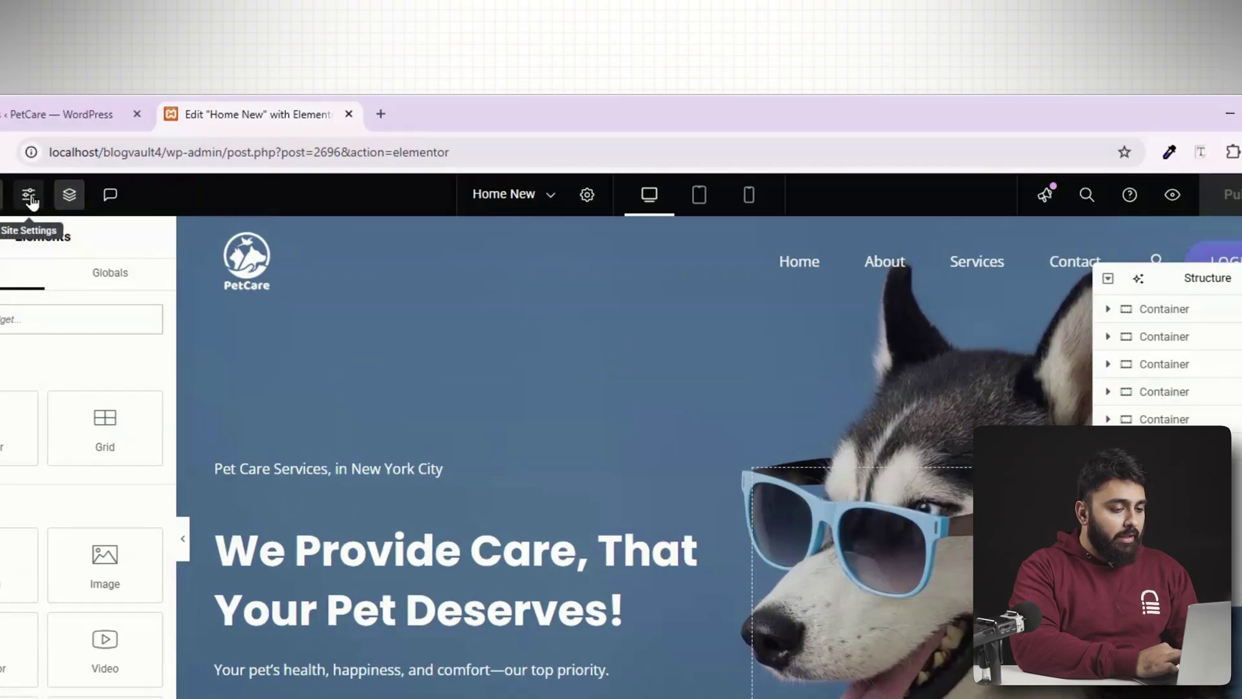
{"action": "left_click", "coordinate": [29, 197]}
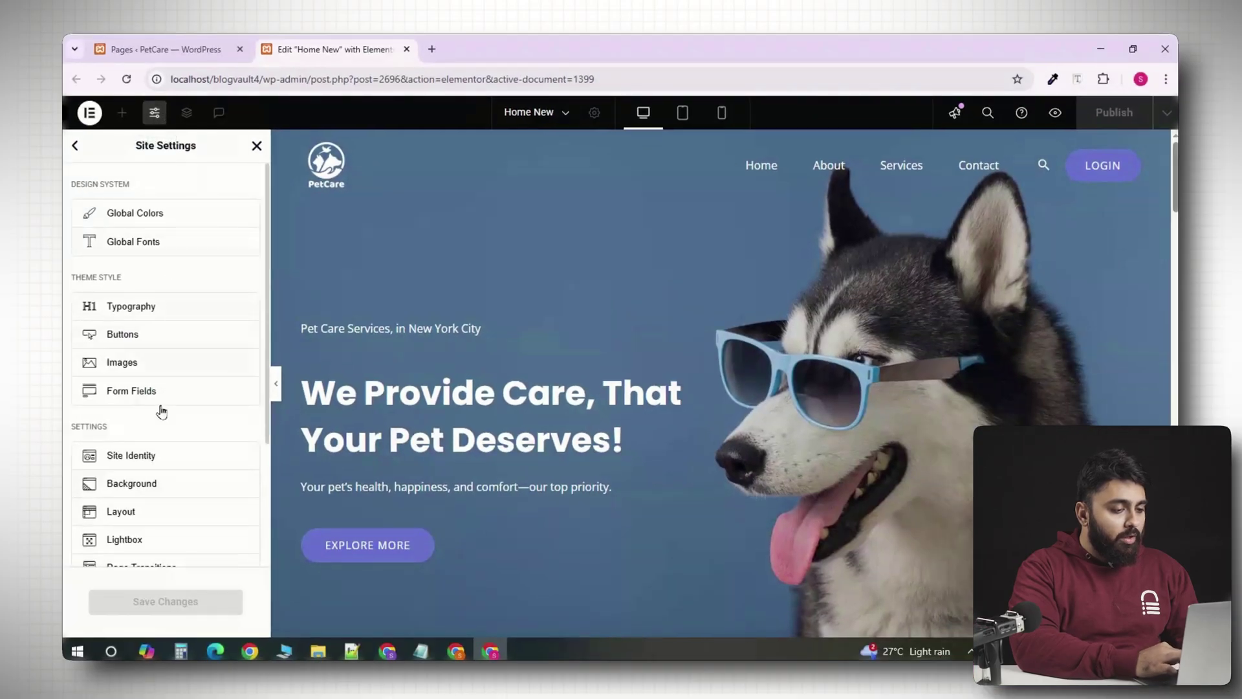
Add Mobile Landscape (880), Tablet Landscape (1200) and Widescreen (2400) breakpoints, then save.
{"action": "left_click", "coordinate": [148, 508]}
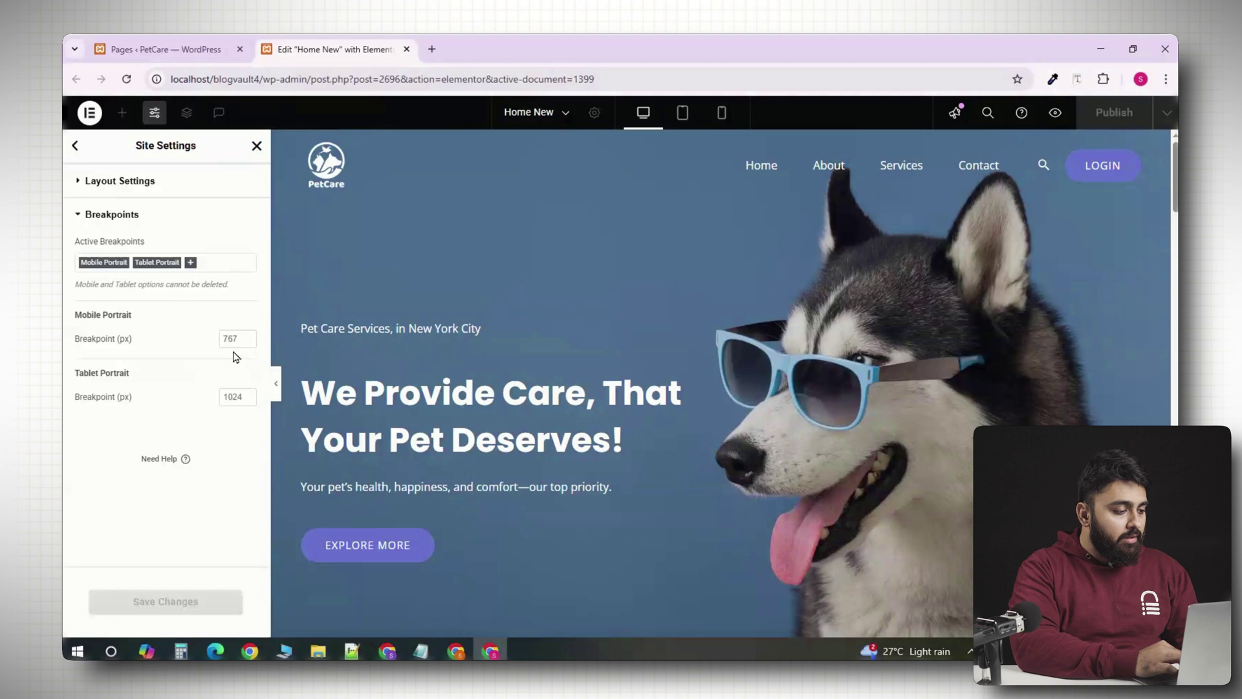
{"action": "left_click", "coordinate": [192, 264]}
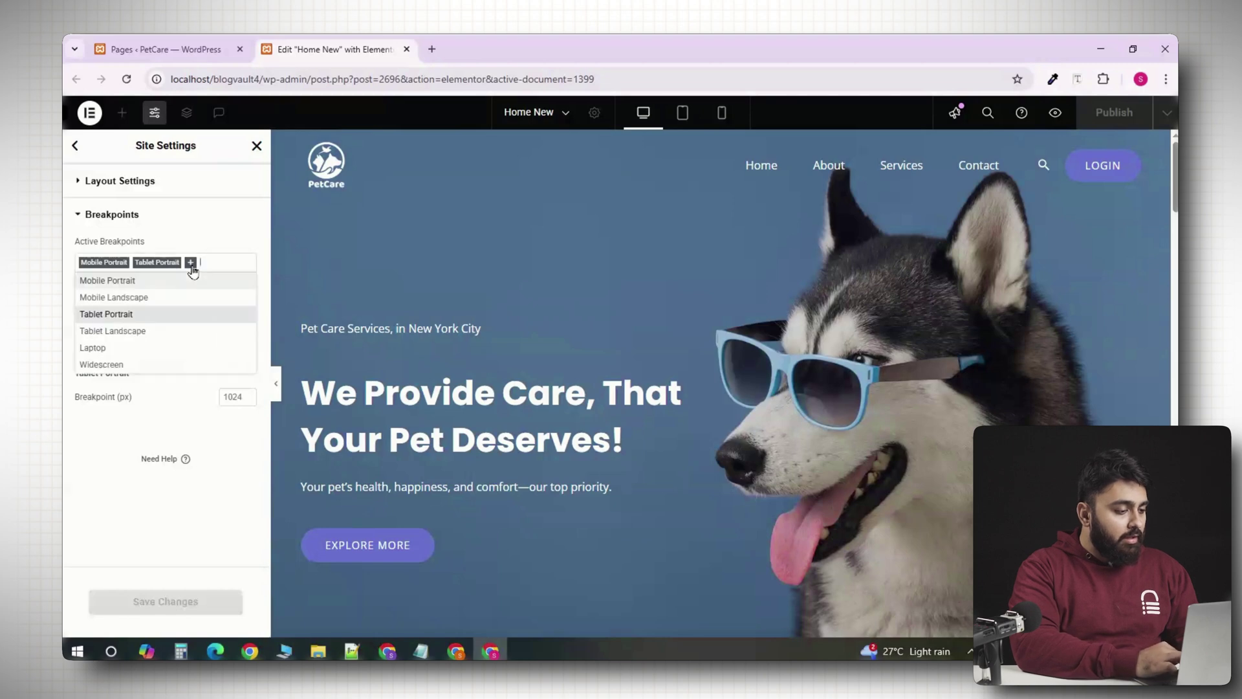
{"action": "left_click", "coordinate": [137, 299]}
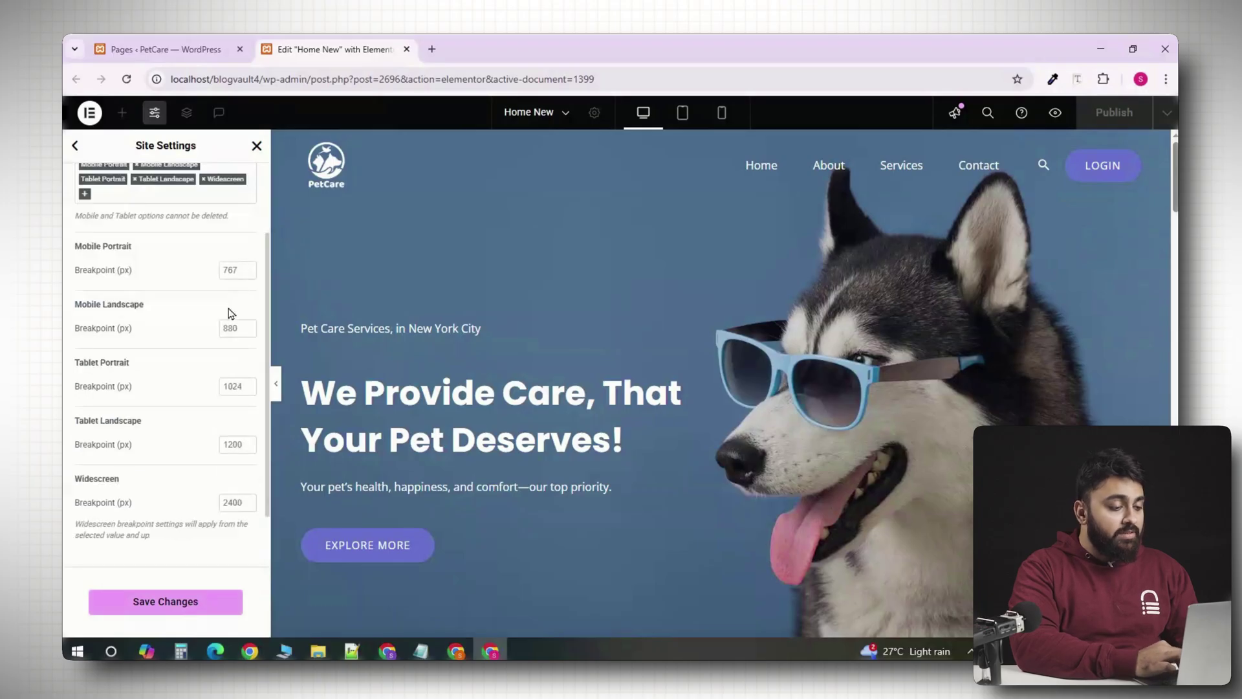
{"action": "left_click", "coordinate": [187, 601]}
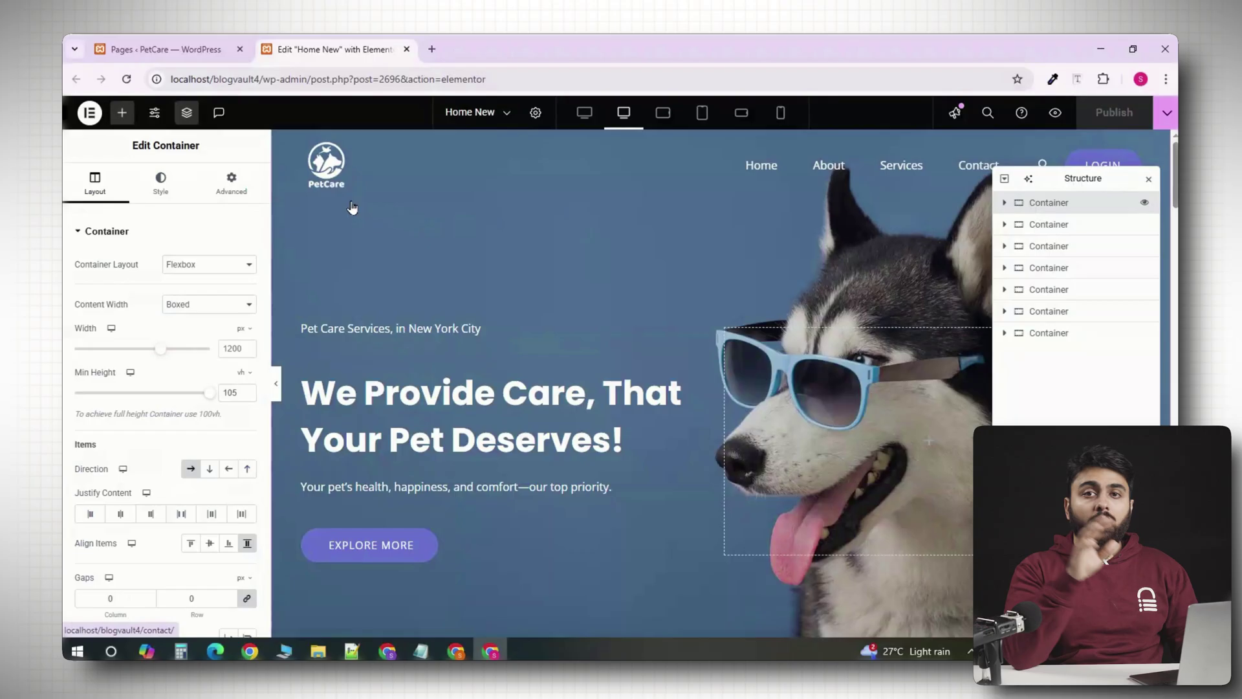
Edit the hero container's left and right padding values in its Advanced layout settings.
{"action": "left_click", "coordinate": [237, 176]}
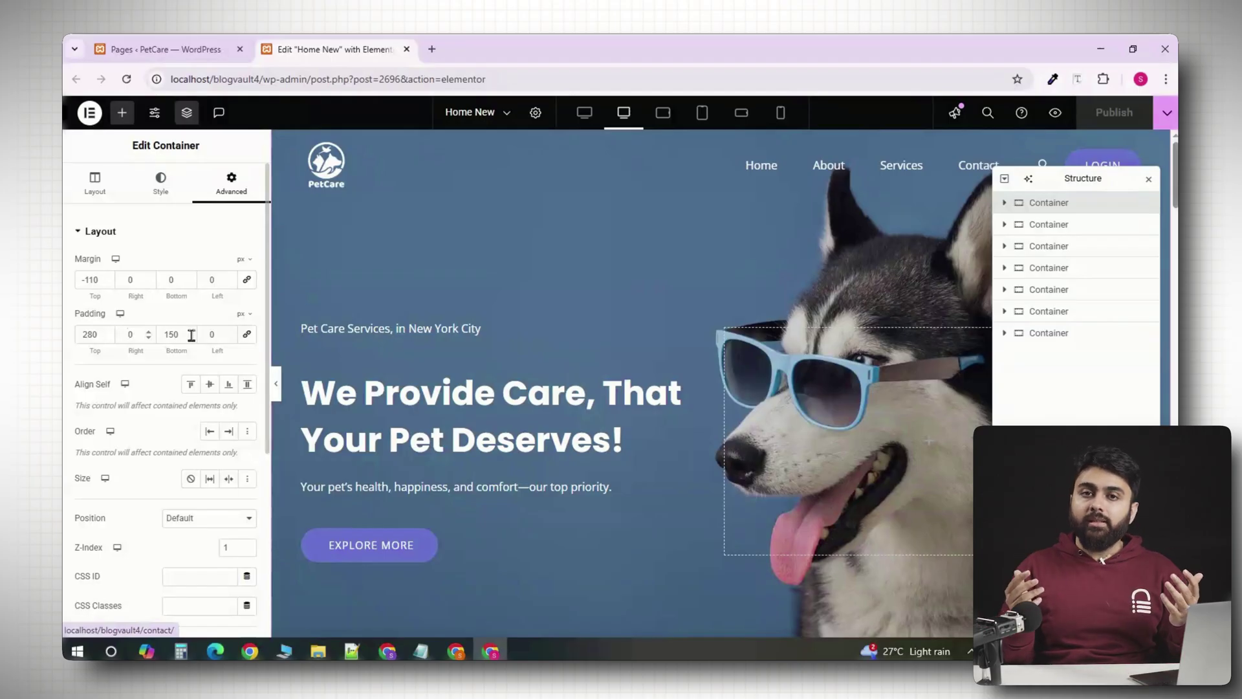
{"action": "left_click", "coordinate": [213, 335]}
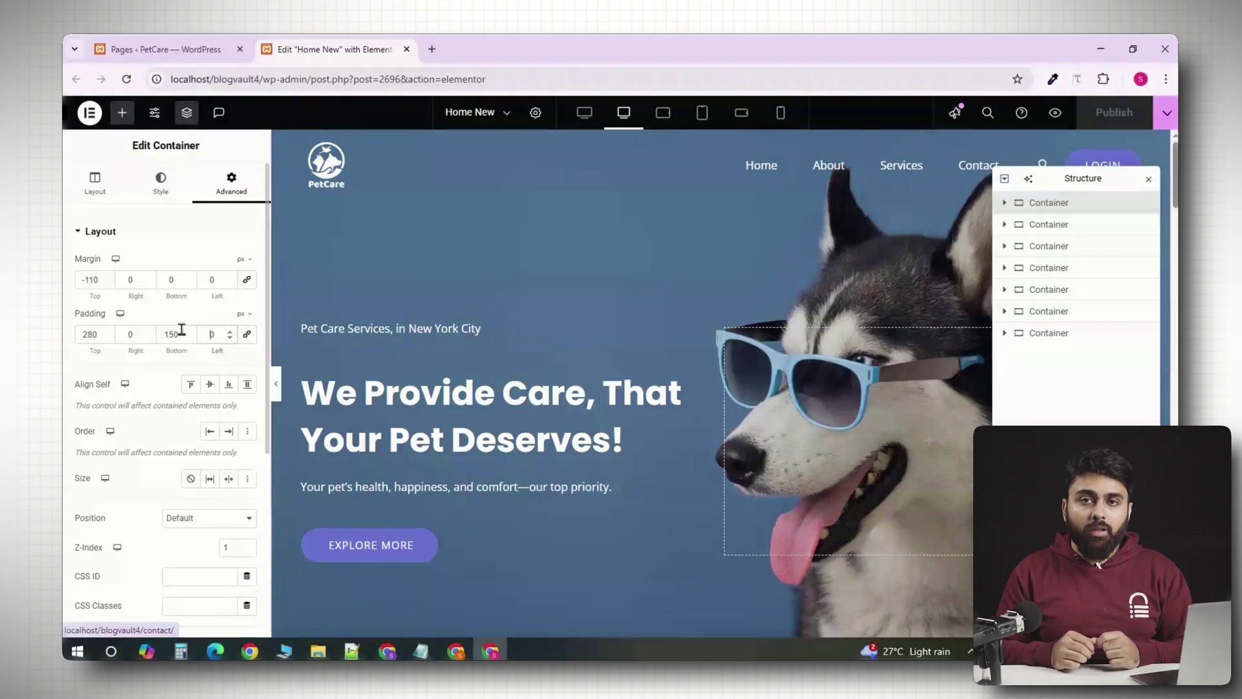
{"action": "type", "text": "8"}
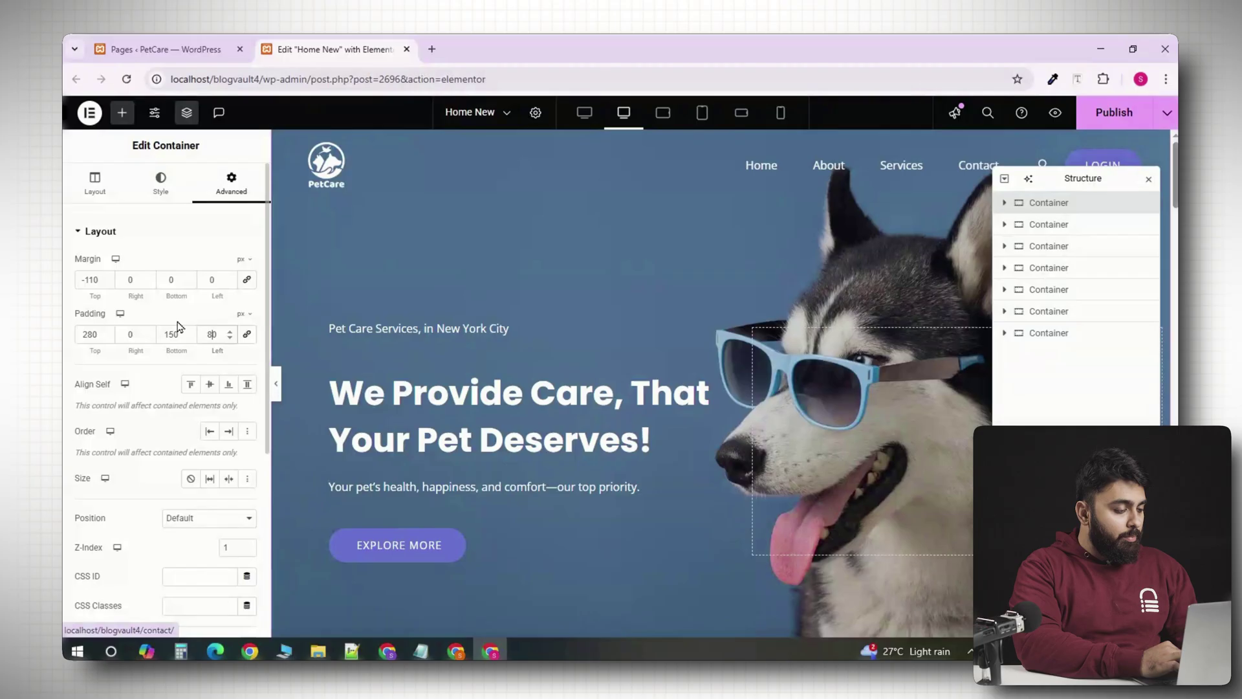
{"action": "left_click", "coordinate": [134, 335]}
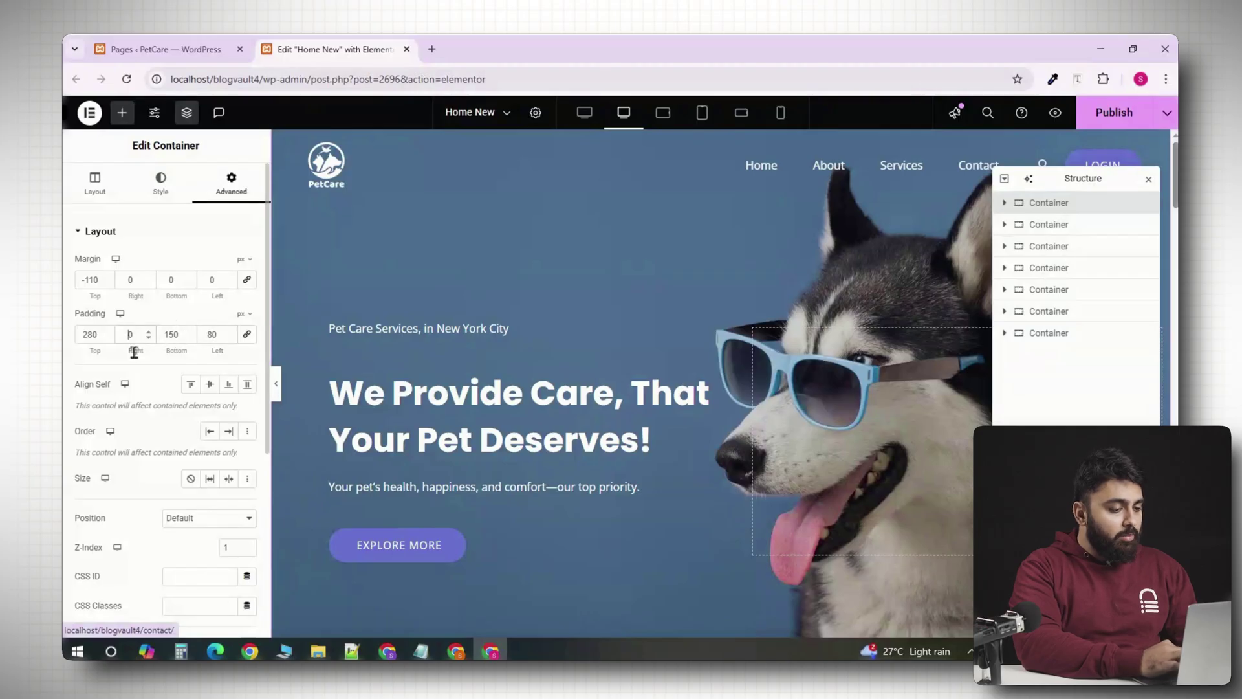
{"action": "type", "text": "80"}
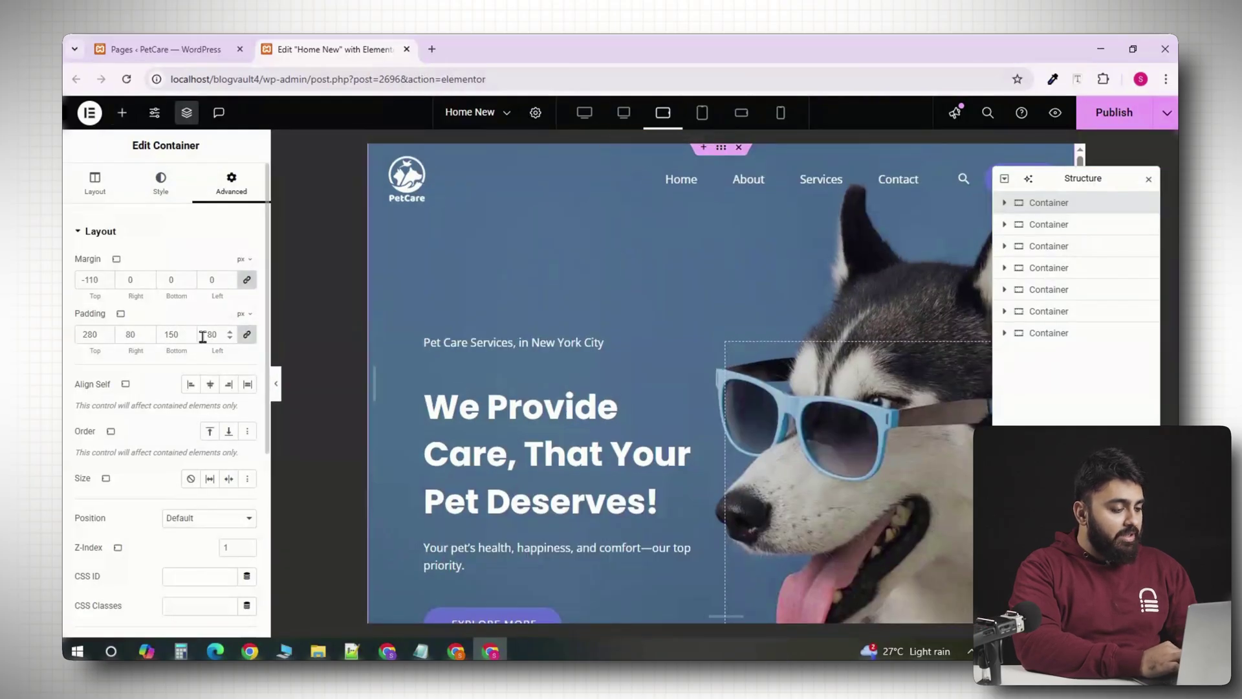
In the mobile preview, change the hero container's left padding to 10.
{"action": "key", "text": "ctrl+shift+m"}
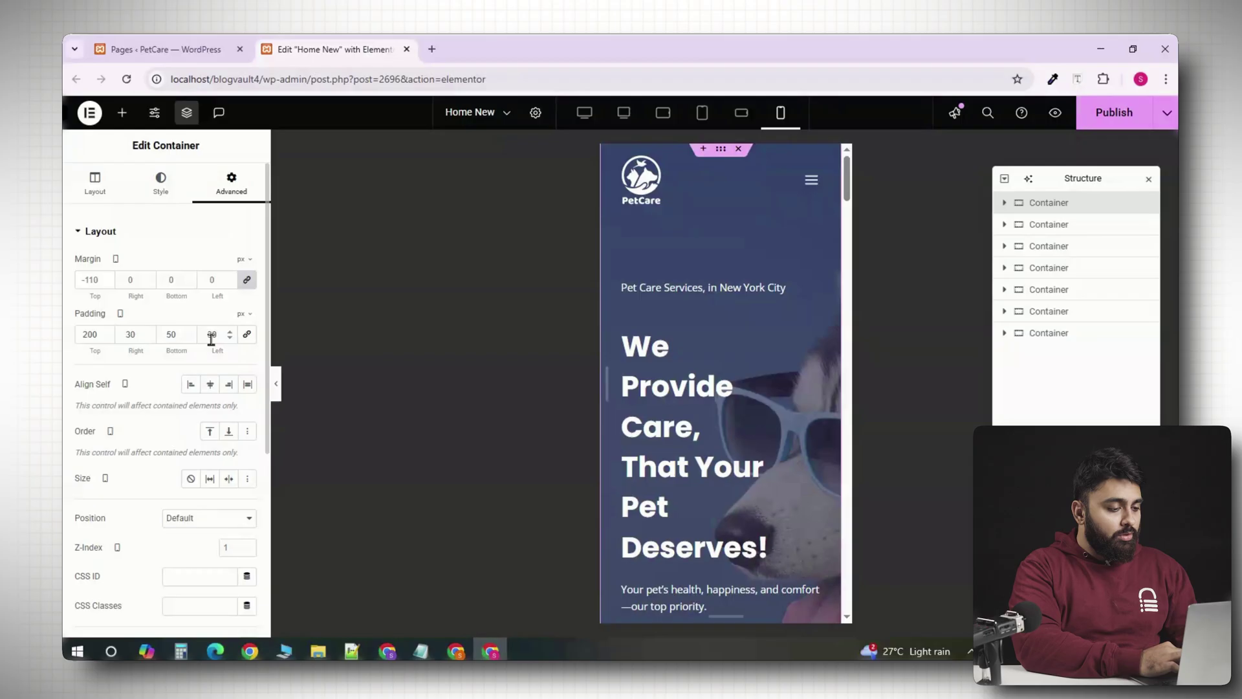
{"action": "left_click_drag", "start_coordinate": [130, 334], "coordinate": [123, 333]}
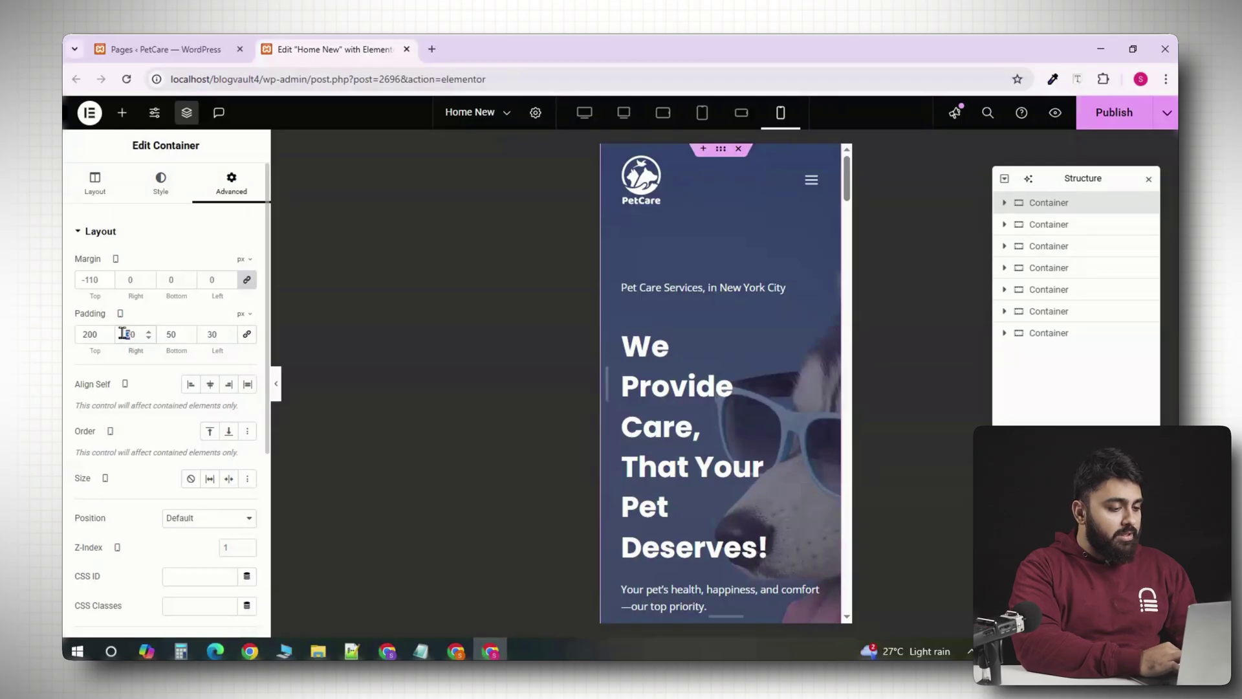
{"action": "key", "text": "Tab"}
{"action": "key", "text": "Tab"}
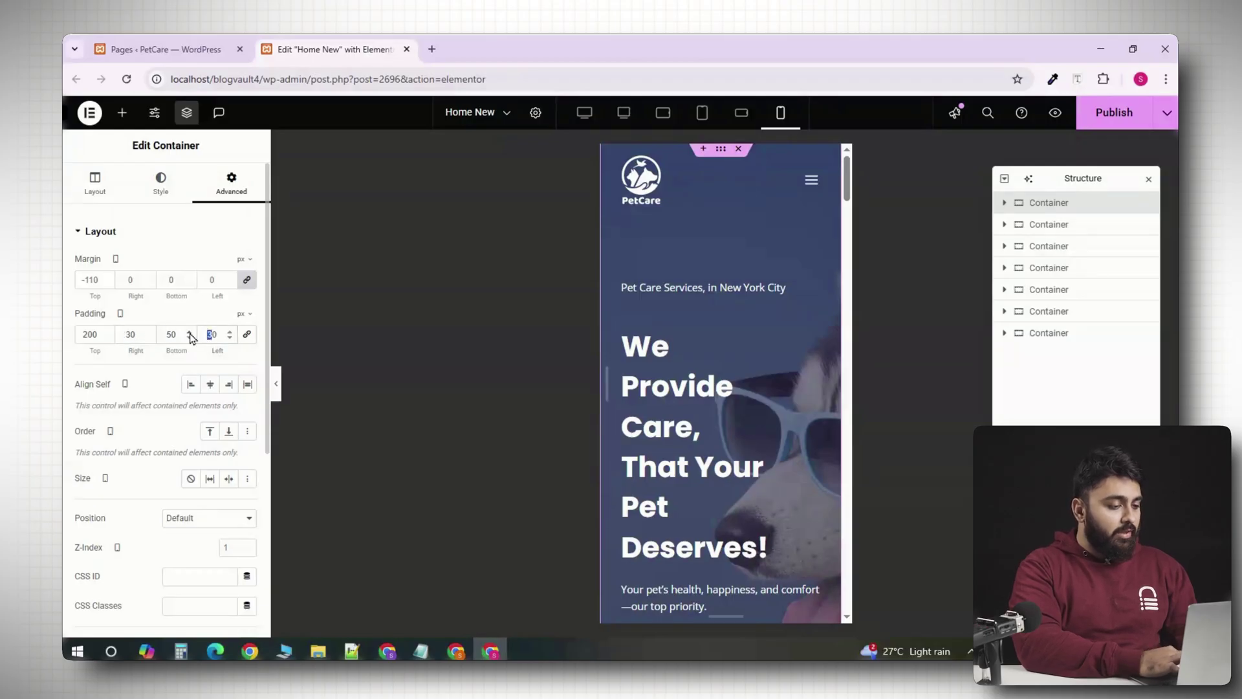
{"action": "type", "text": "1"}
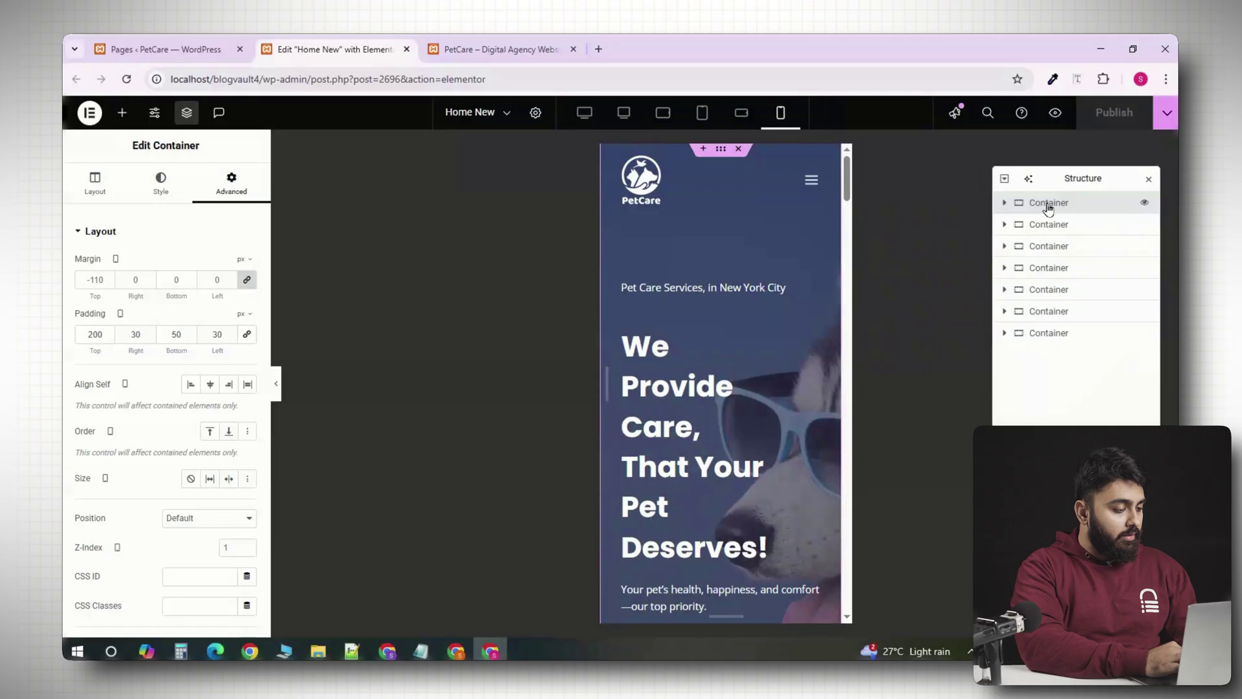
Duplicate the hero container and hide one copy on mobile landscape and mobile portrait.
{"action": "right_click", "coordinate": [1049, 206]}
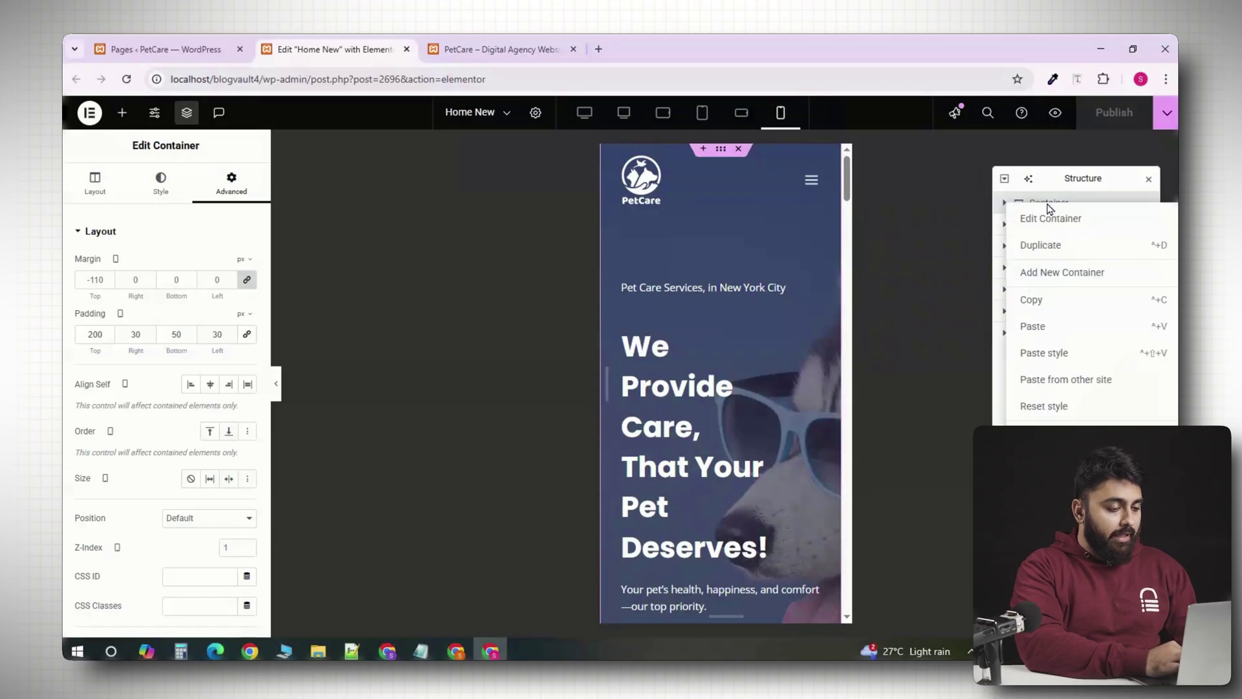
{"action": "left_click", "coordinate": [1043, 253]}
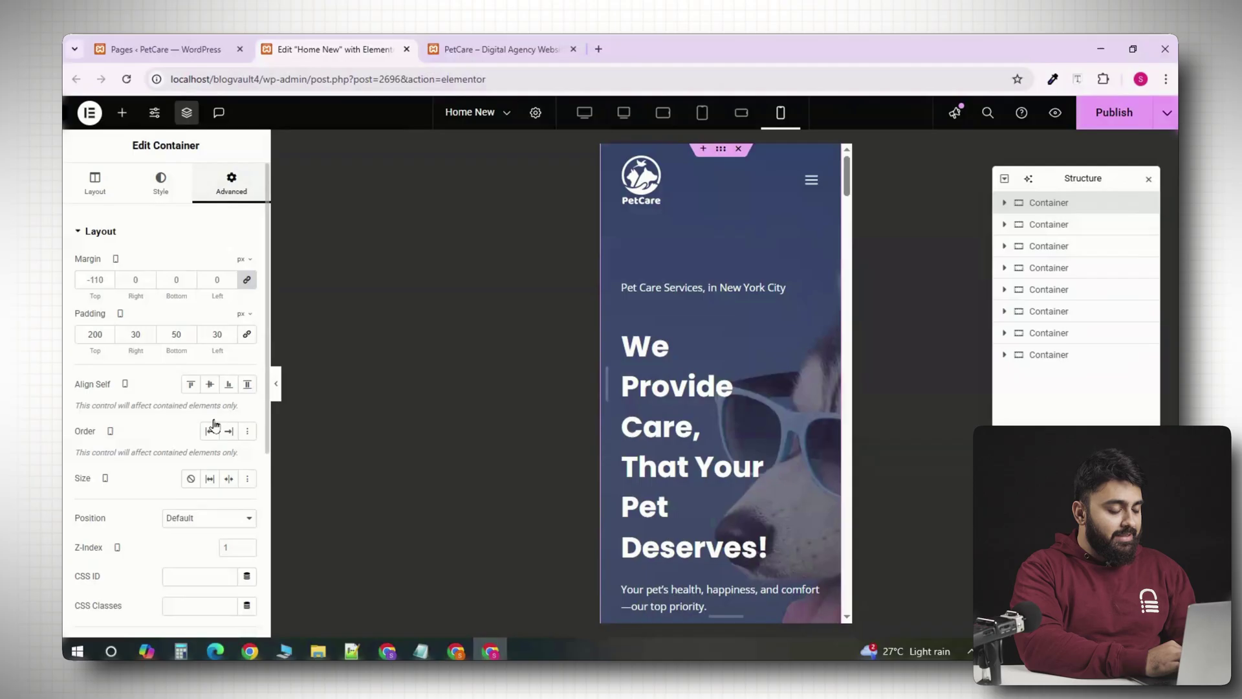
{"action": "scroll", "coordinate": [163, 524], "scroll_direction": "down", "scroll_amount": 3}
{"action": "scroll", "coordinate": [164, 524], "scroll_direction": "down", "scroll_amount": 2}
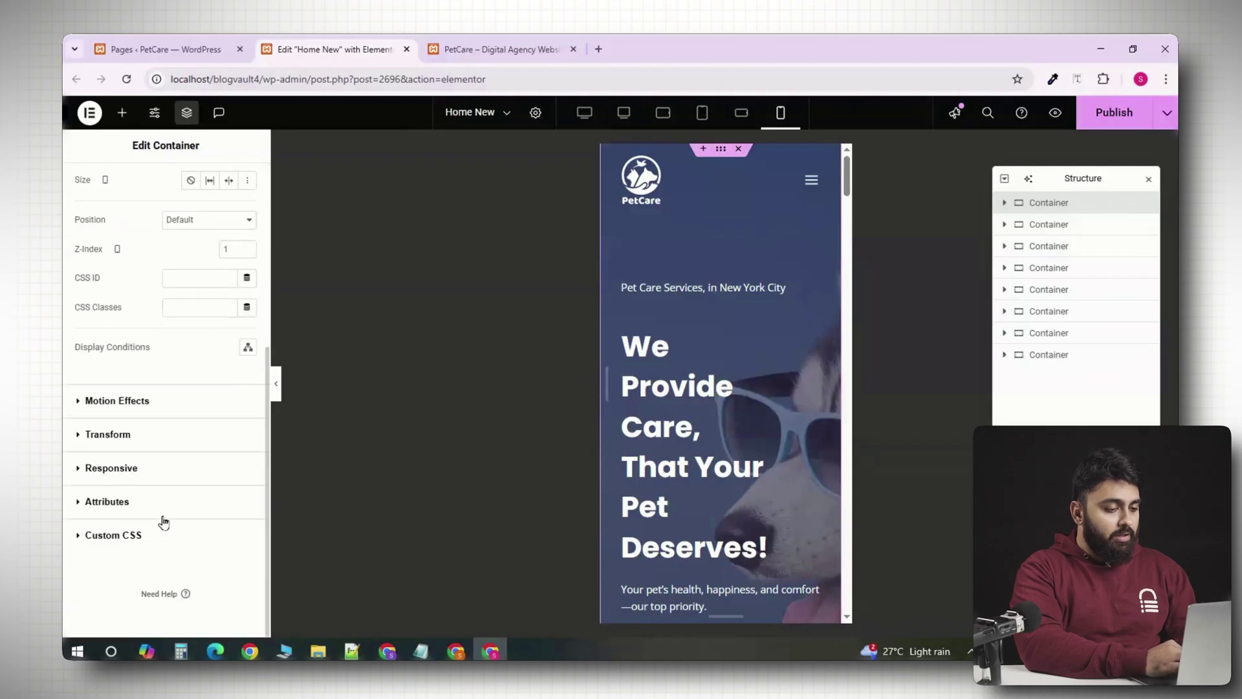
{"action": "left_click", "coordinate": [97, 471]}
{"action": "left_click", "coordinate": [238, 513]}
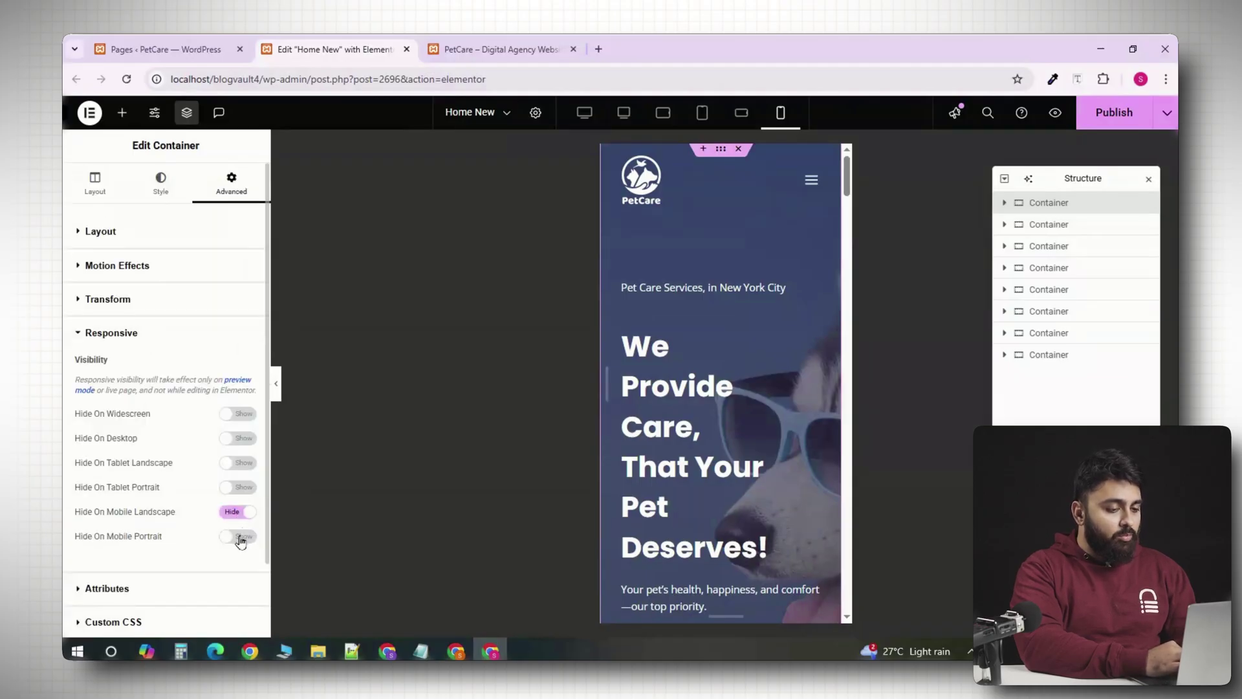
{"action": "left_click", "coordinate": [240, 537]}
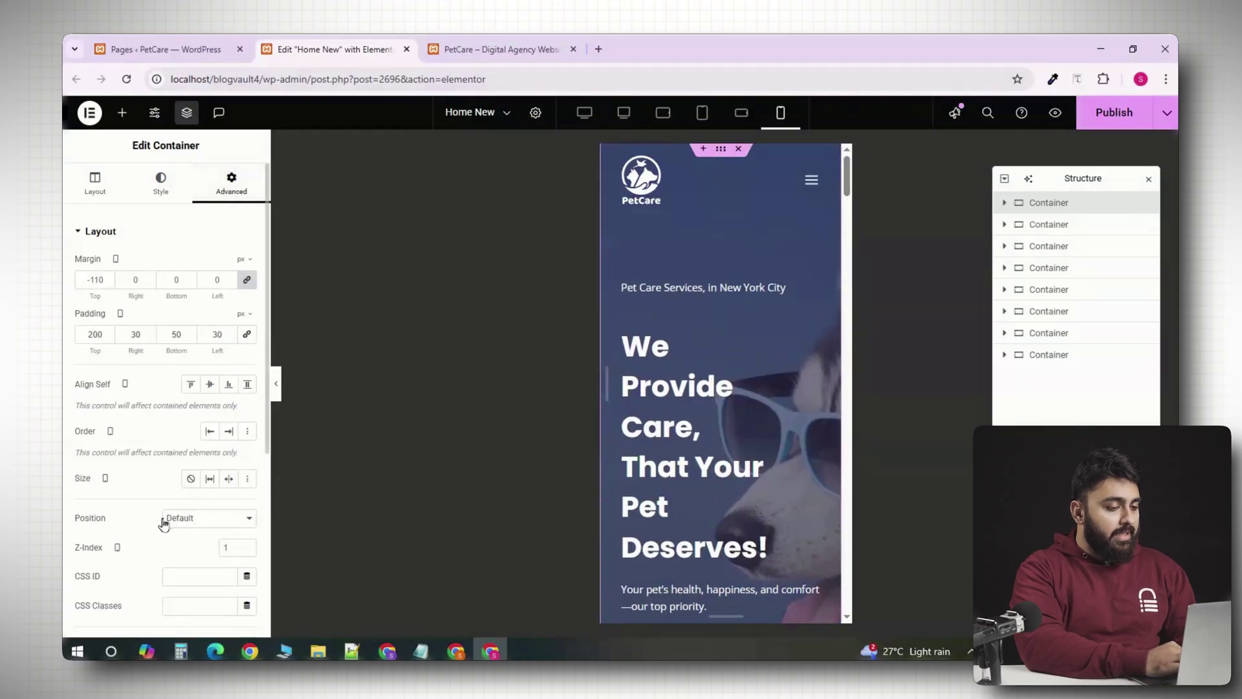
Hide the other hero copy on widescreen, desktop, tablet landscape and tablet portrait.
{"action": "scroll", "coordinate": [164, 524], "scroll_direction": "down", "scroll_amount": 5}
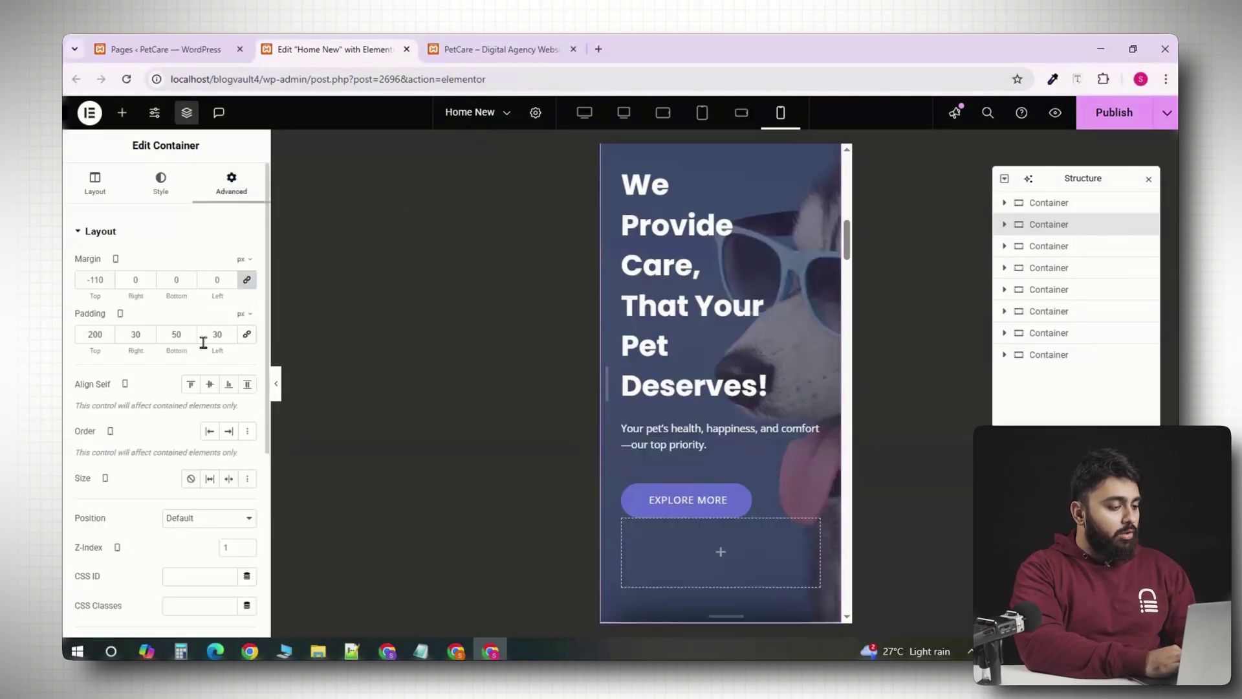
{"action": "scroll", "coordinate": [203, 343], "scroll_direction": "down", "scroll_amount": 5}
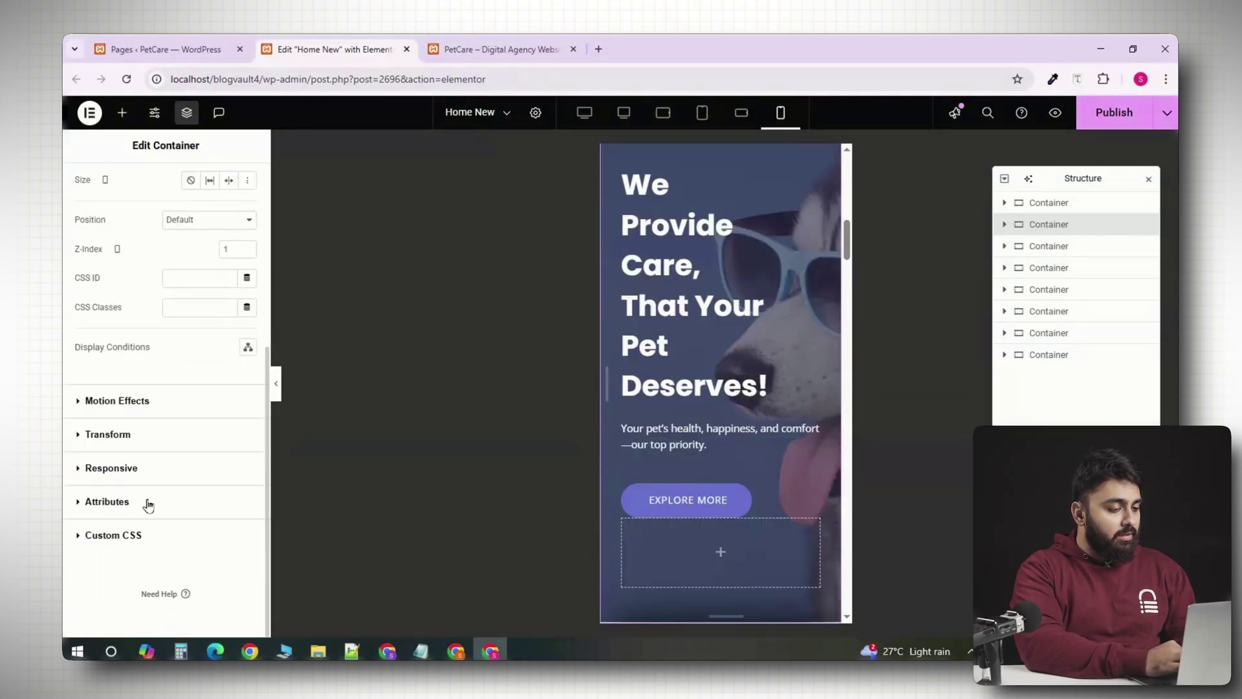
{"action": "left_click", "coordinate": [79, 470]}
{"action": "left_click", "coordinate": [240, 414]}
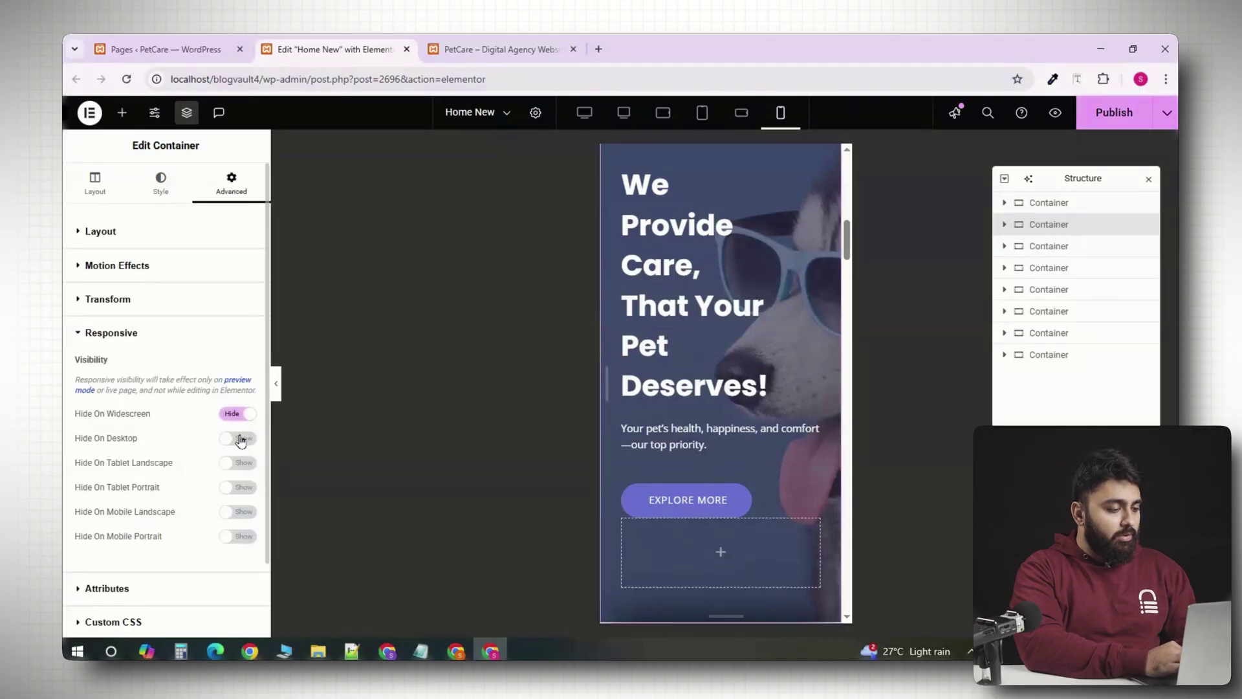
{"action": "left_click", "coordinate": [240, 439]}
{"action": "left_click", "coordinate": [239, 462]}
{"action": "left_click", "coordinate": [239, 487]}
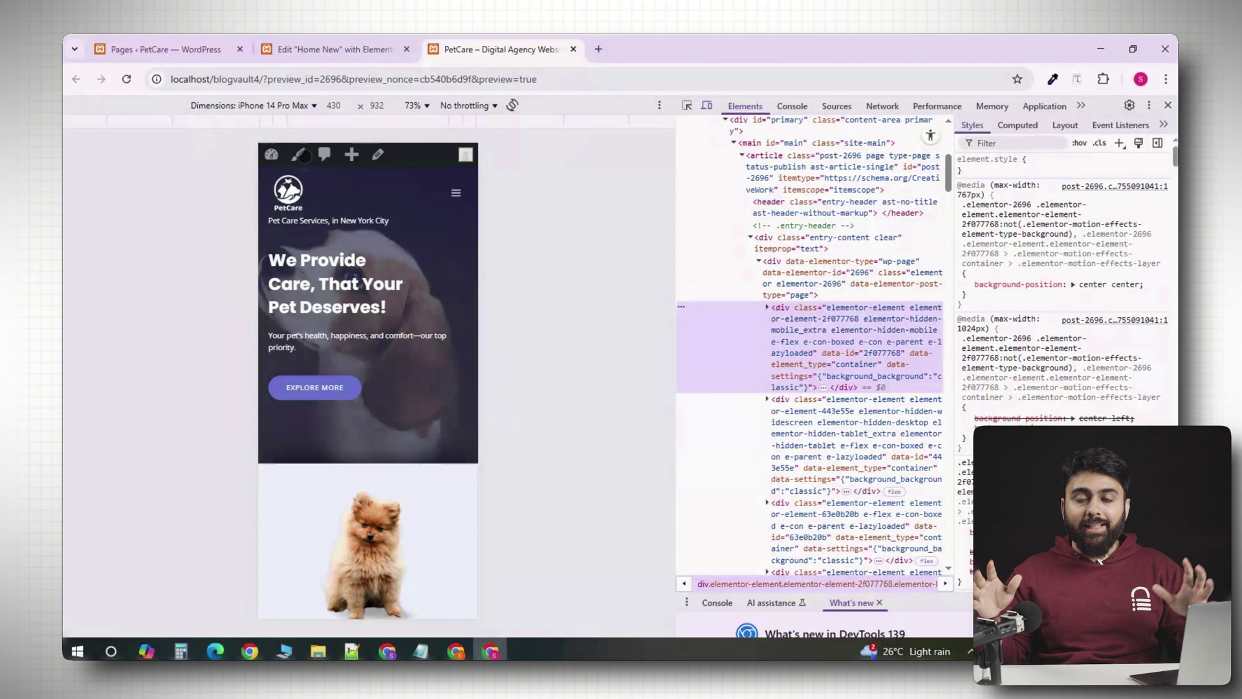
{"action": "left_click", "coordinate": [288, 105]}
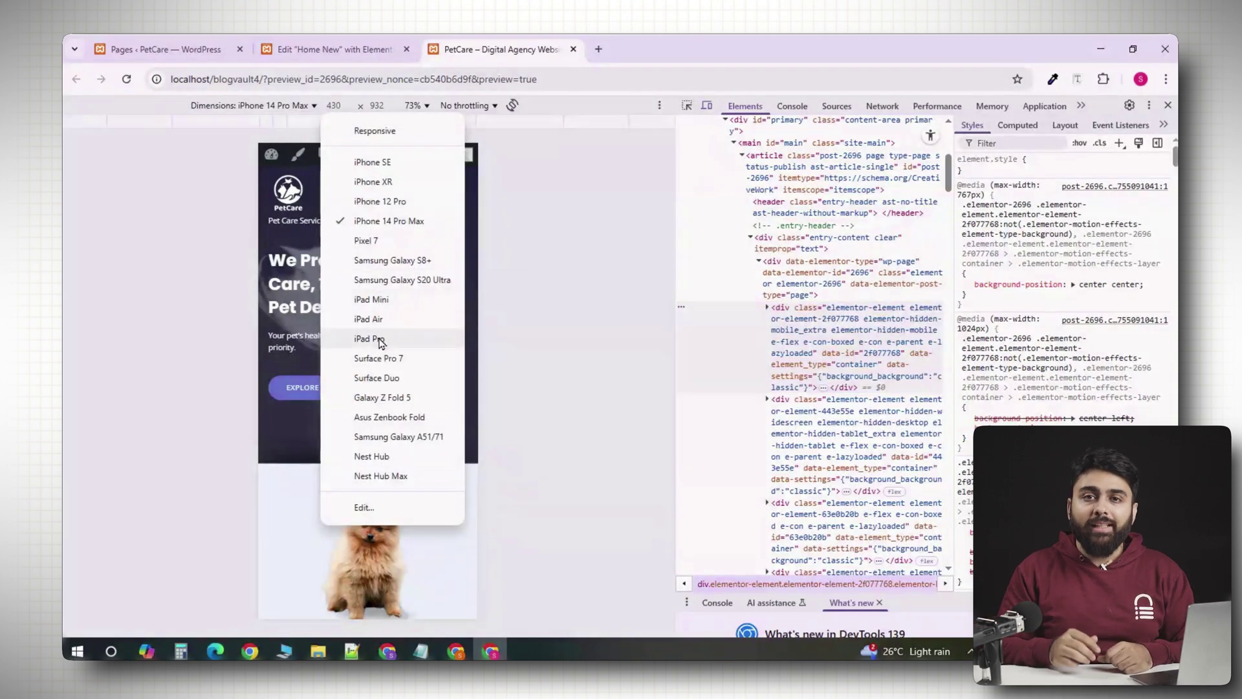
{"action": "left_click", "coordinate": [368, 240]}
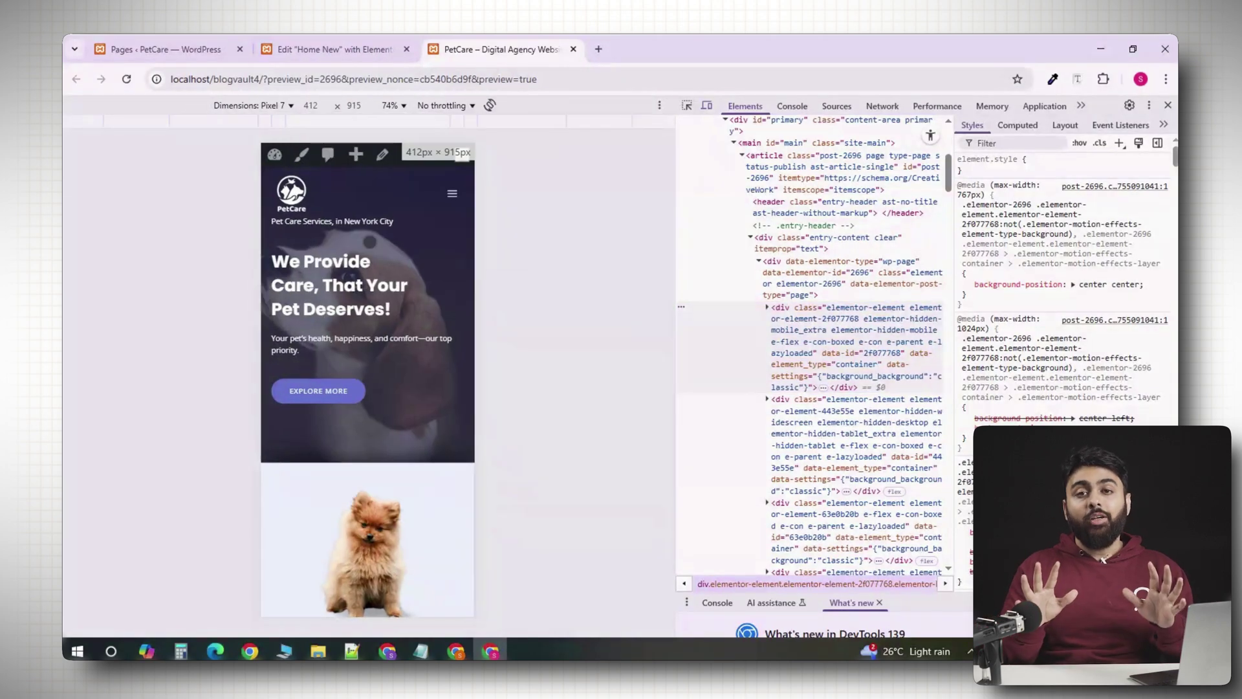
{"action": "left_click", "coordinate": [288, 105]}
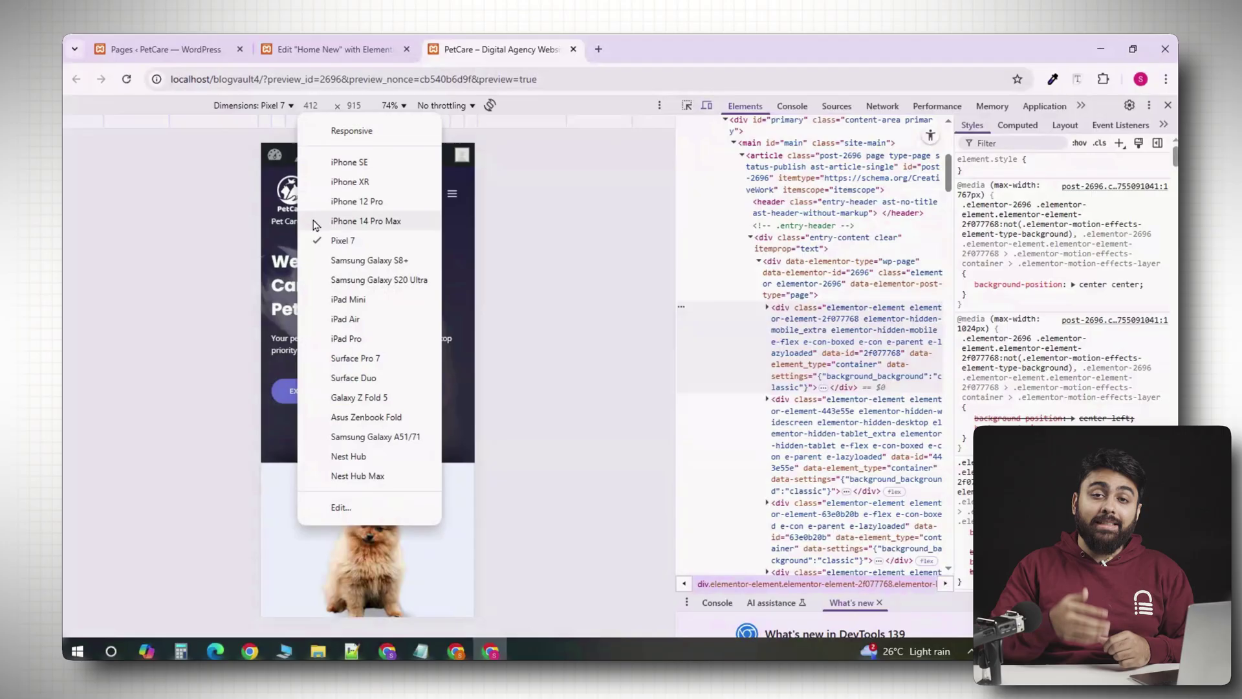
{"action": "left_click", "coordinate": [346, 203]}
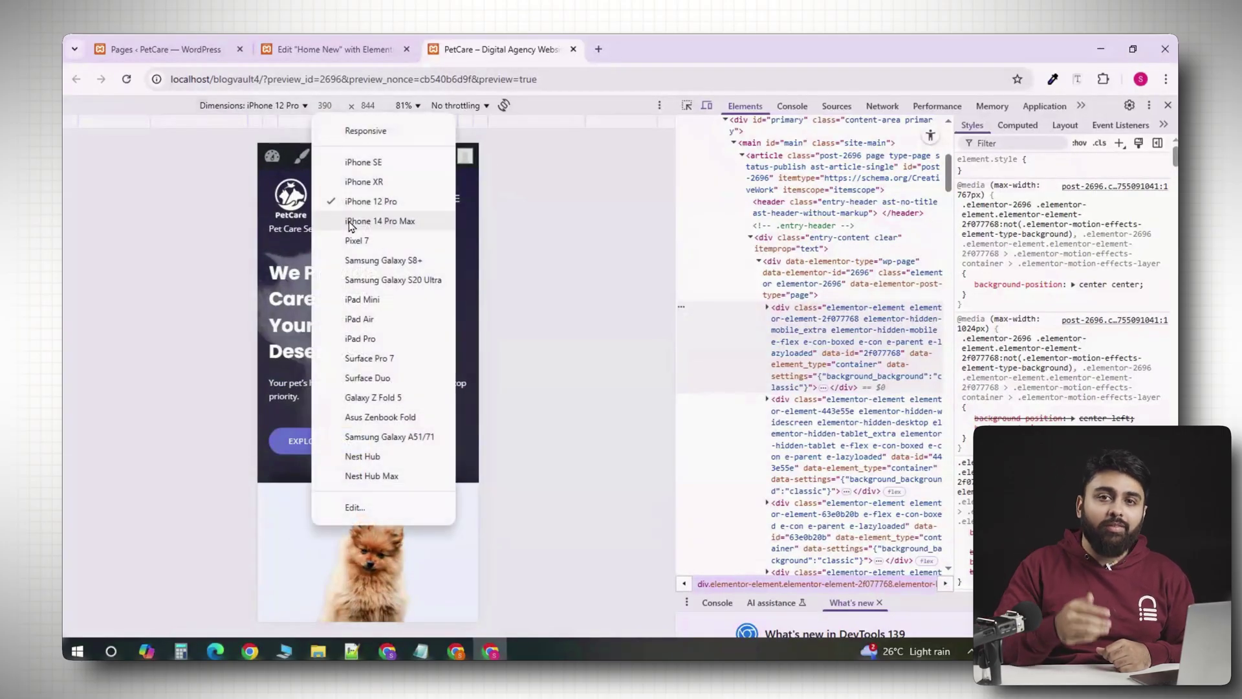
{"action": "left_click", "coordinate": [381, 221]}
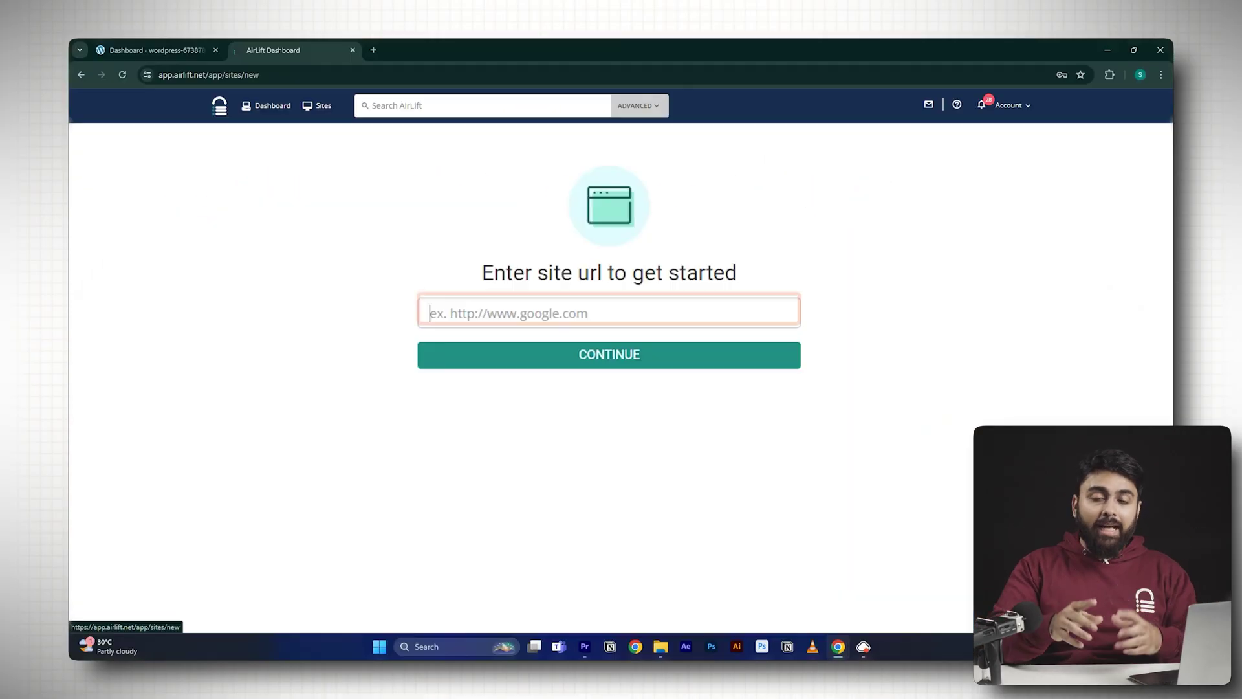
Paste the WordPress site's Cloudways URL into Airlift's site URL field and continue.
{"action": "left_click", "coordinate": [521, 315]}
{"action": "type", "text": "https://wordpress-673878-4448699.cloudwaysapps.com/"}
{"action": "left_click", "coordinate": [521, 354]}
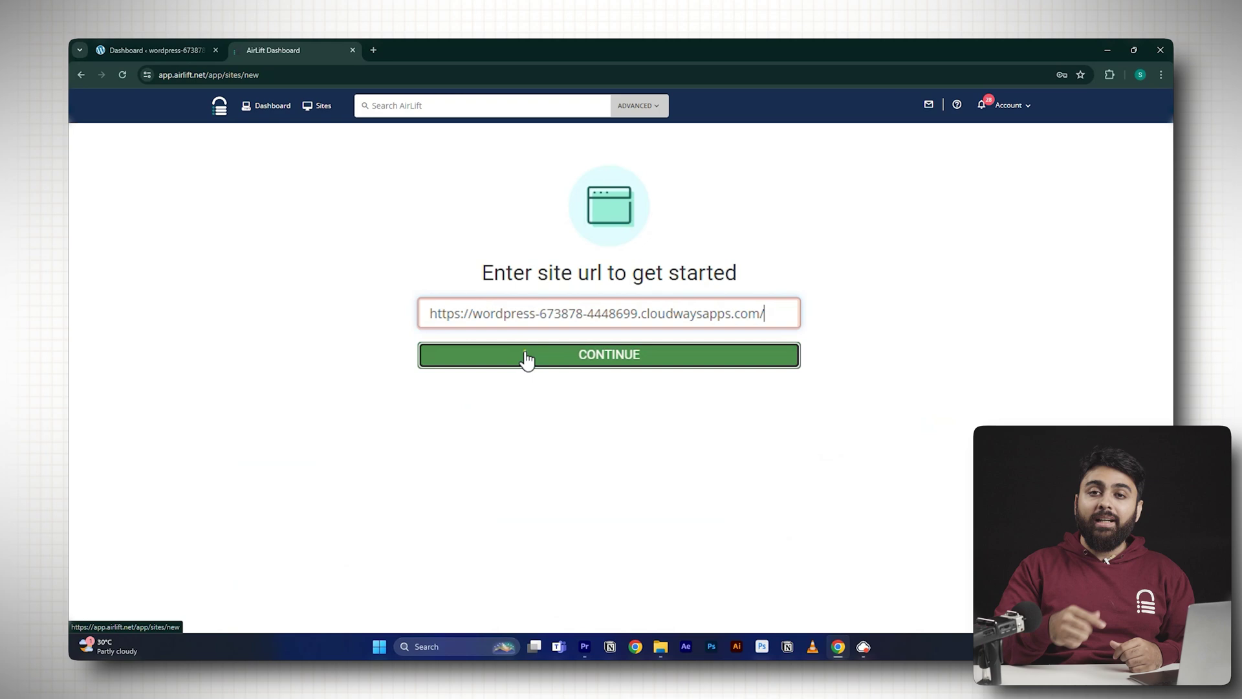